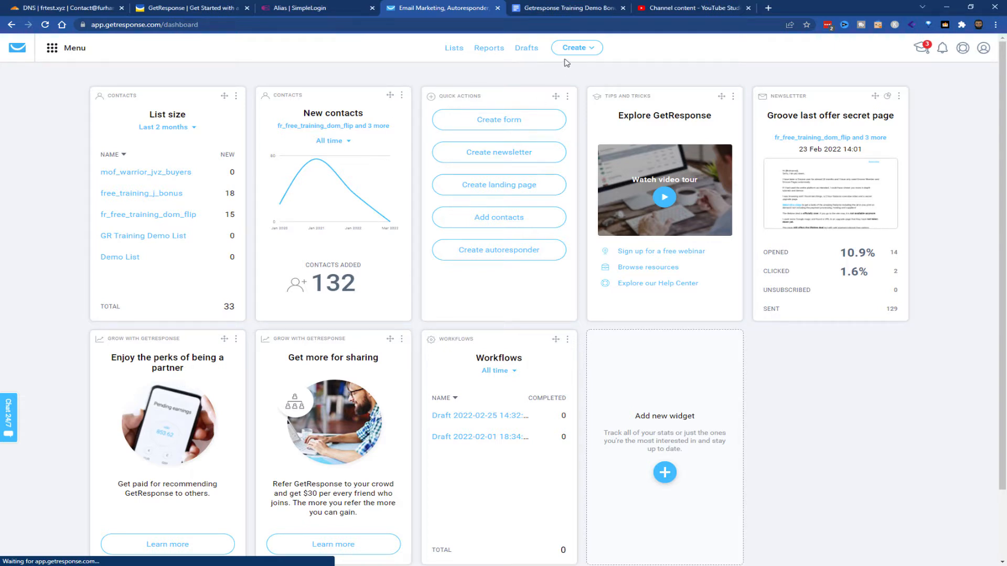
Create a new sign-up form from the "Download for Free" template in the Free download category
left_click(582, 49)
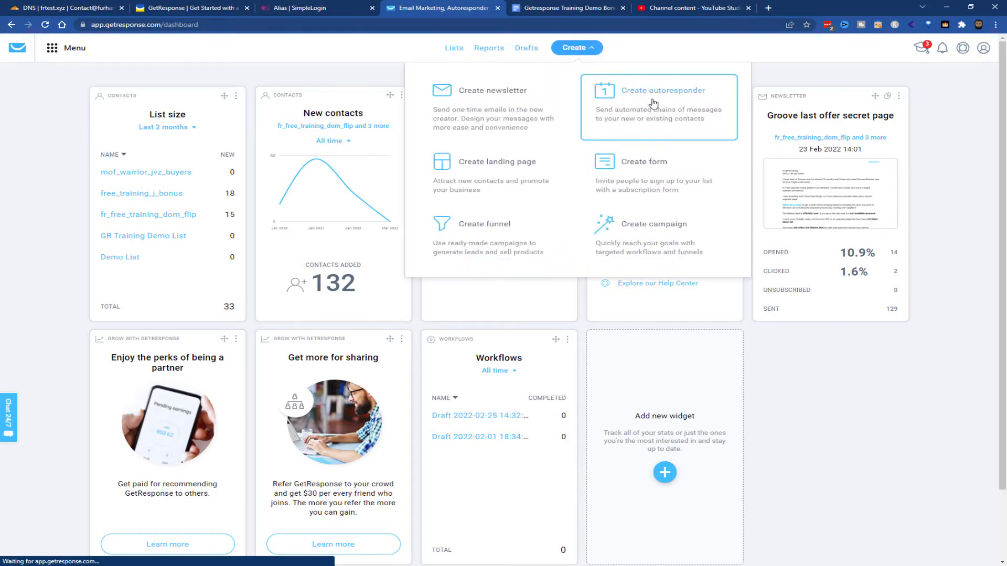
left_click(649, 172)
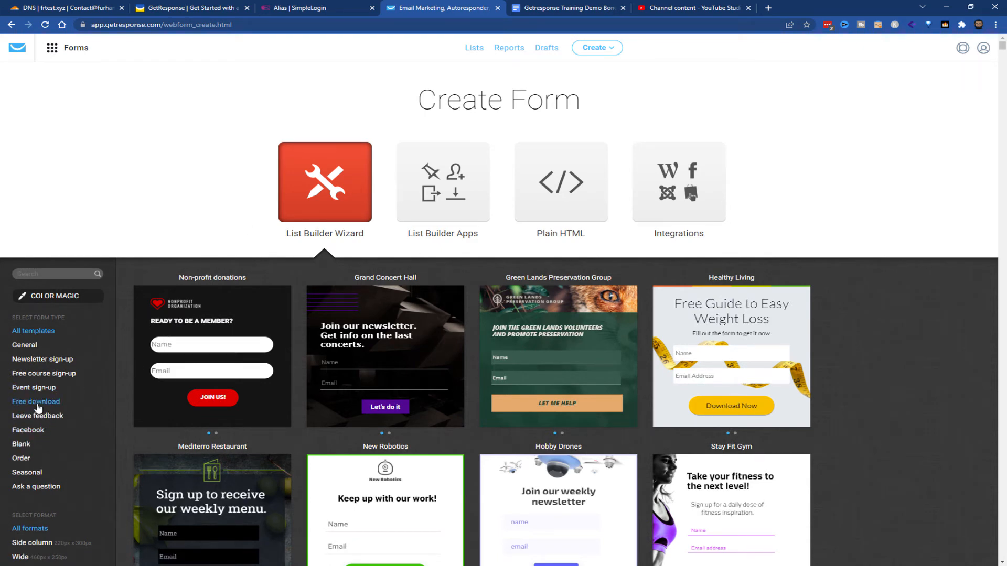
left_click(38, 401)
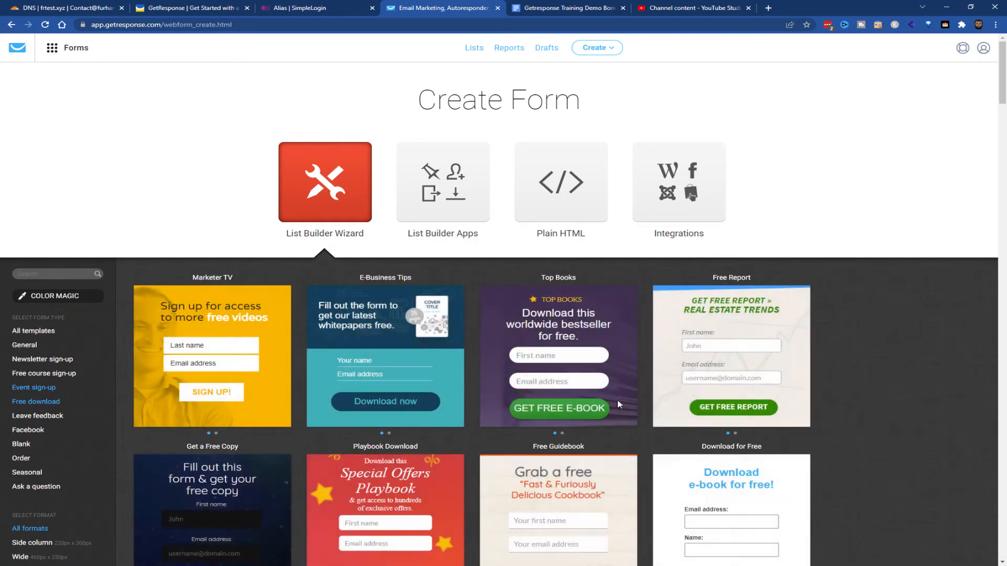
scroll(860, 442, "down", 2)
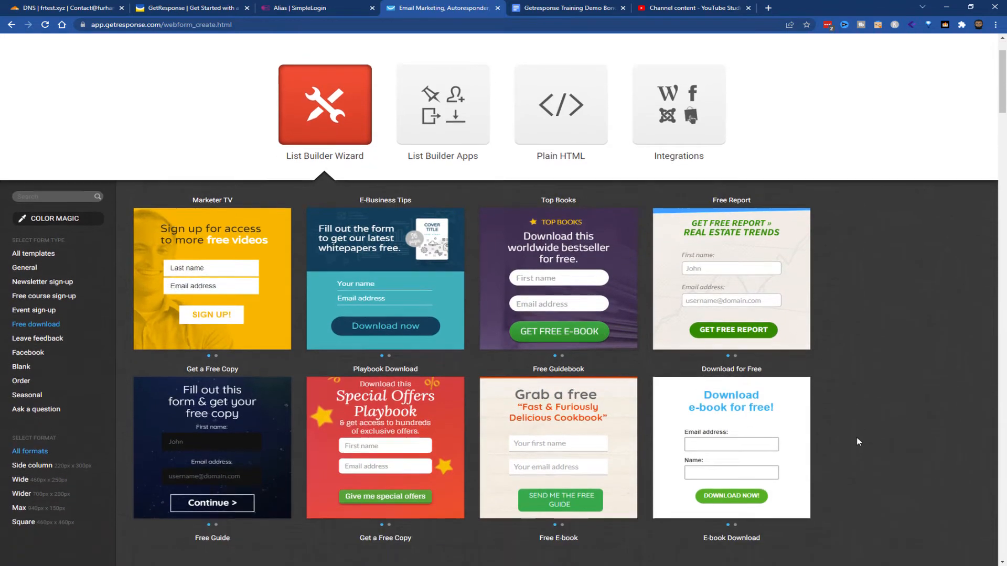
mouse_move(734, 237)
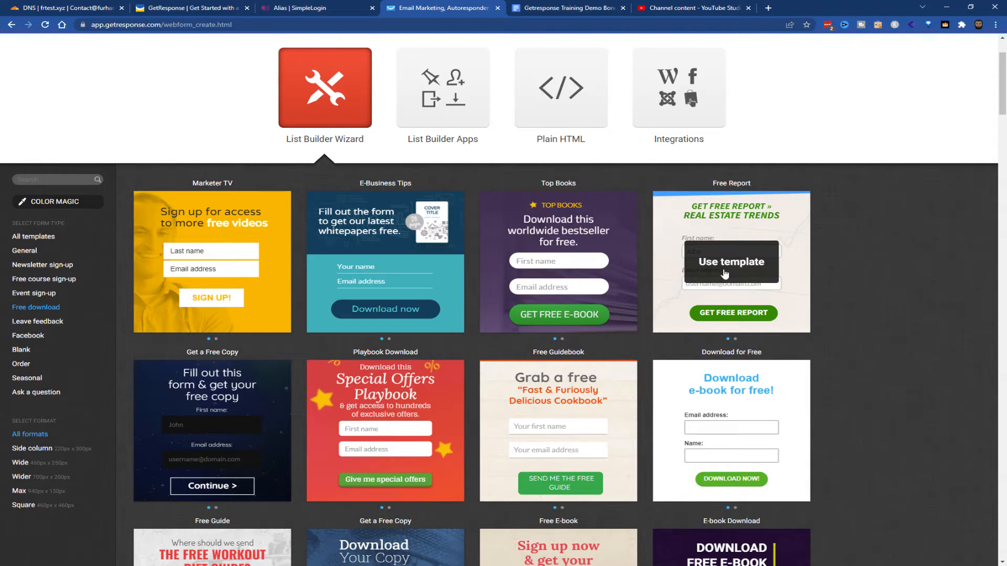
mouse_move(726, 442)
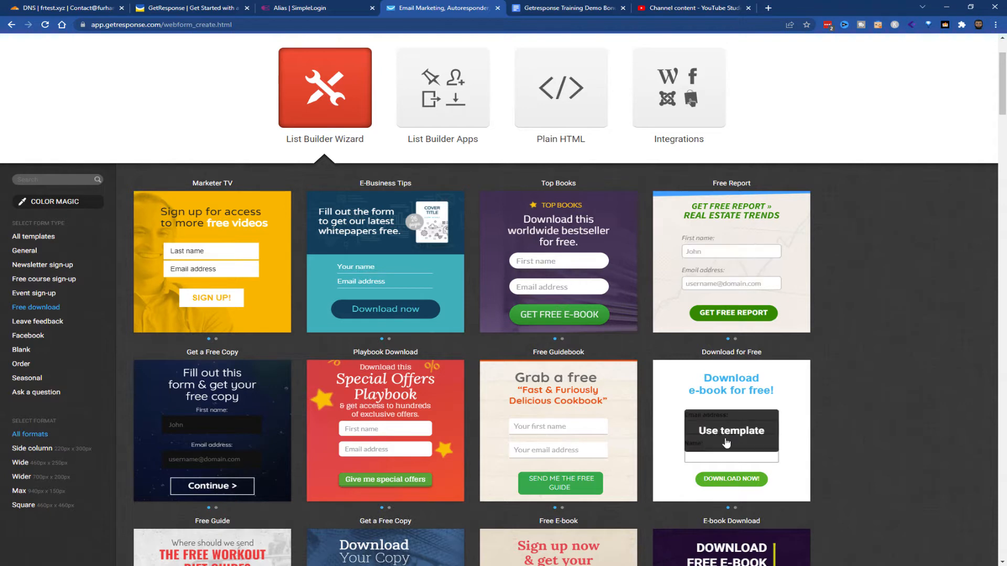
left_click(739, 483)
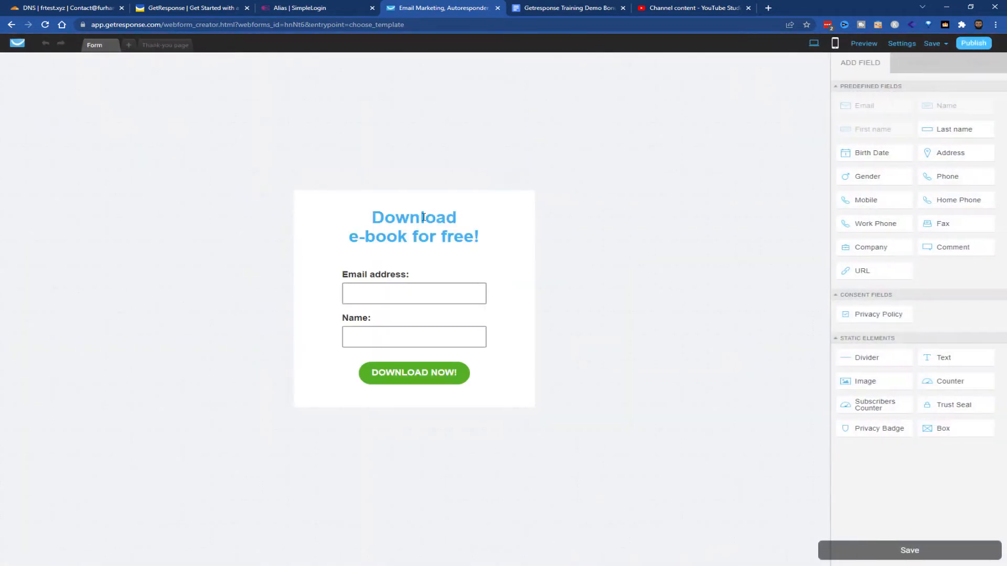
Replace the form's heading text with "Where should I send your bonuses?"
double_click(392, 218)
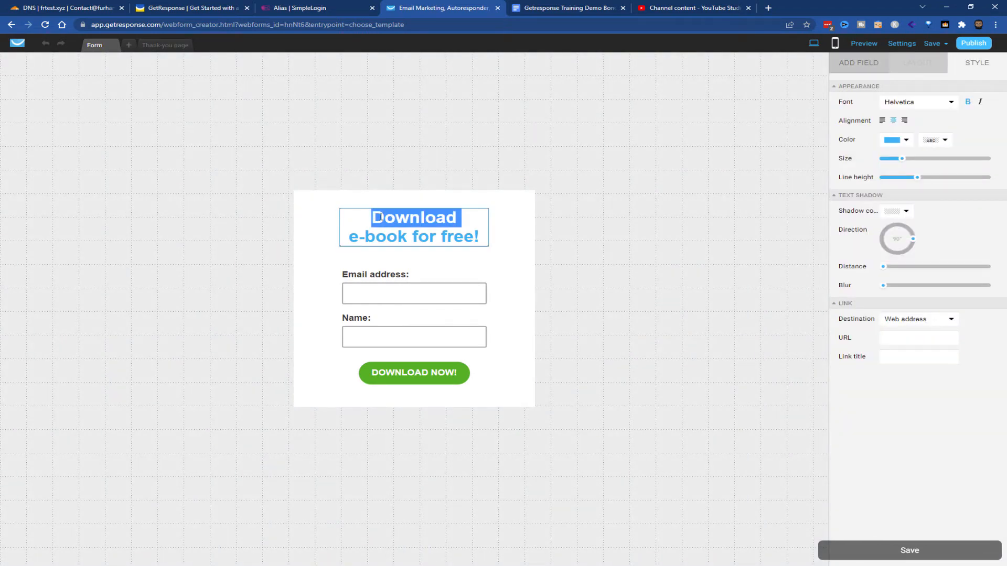
left_click_drag(380, 217, 427, 237)
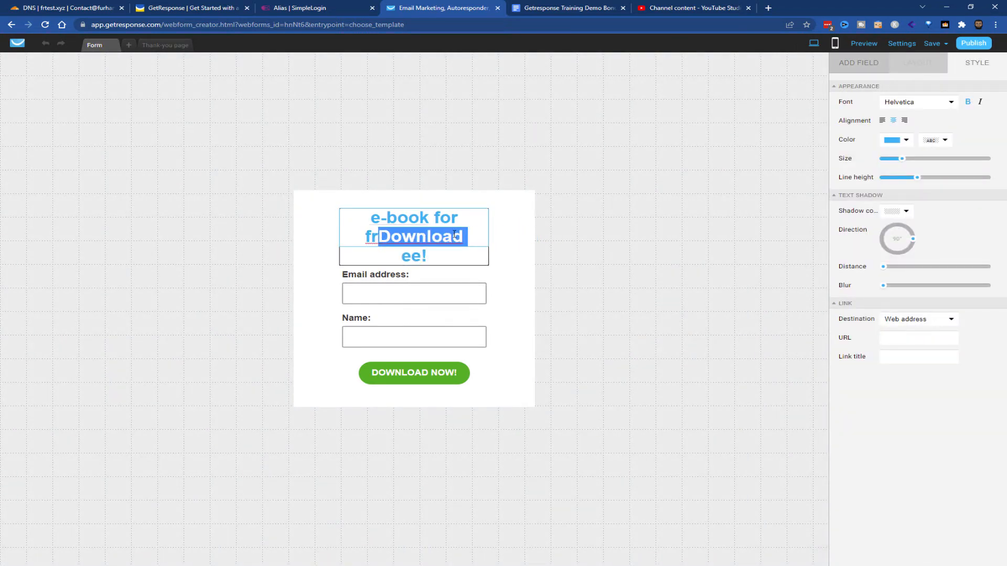
key("ctrl+z")
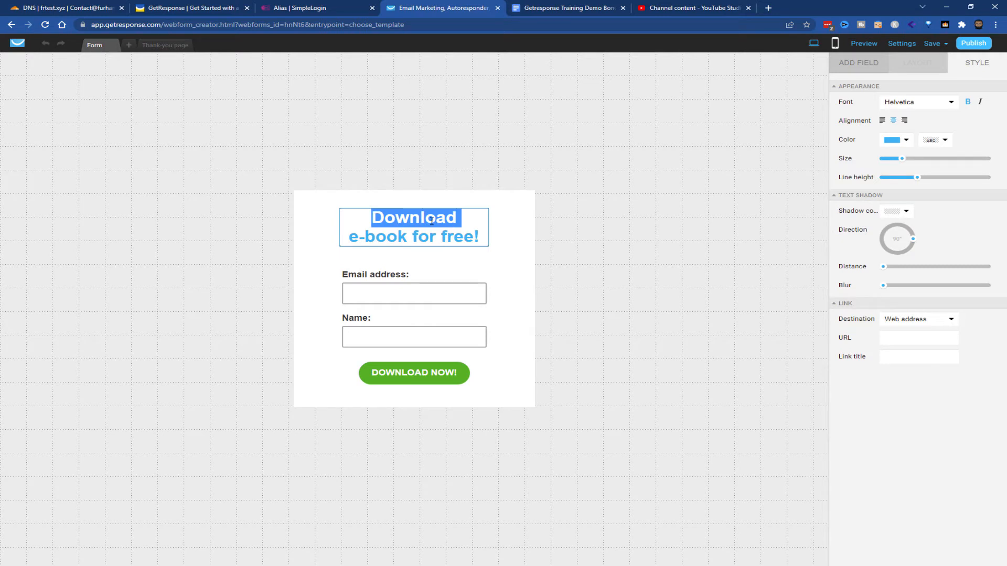
type("Where shoou")
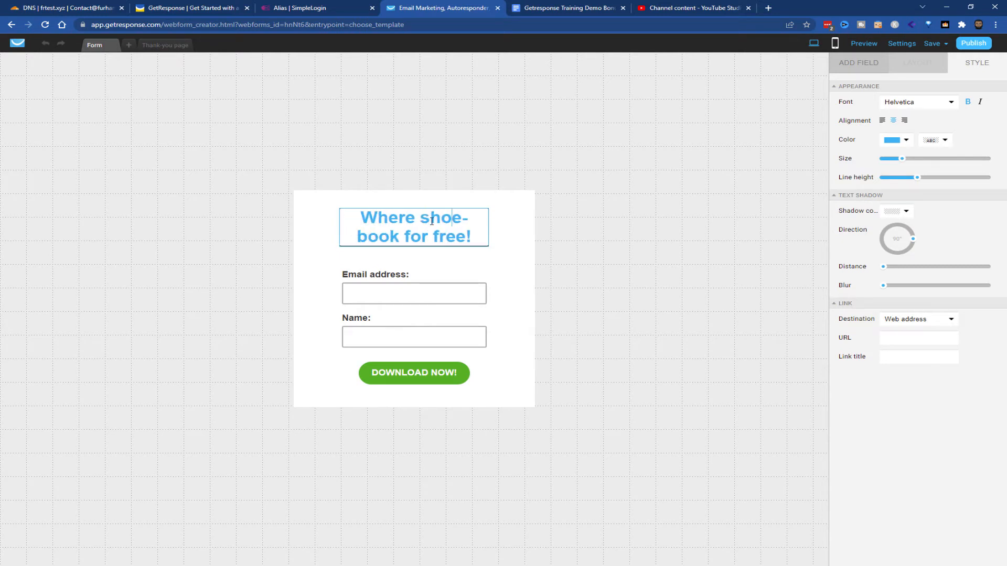
type("ld")
key("BackSpace")
key("BackSpace")
key("BackSpace")
key("BackSpace")
key("BackSpace")
type("uld I send")
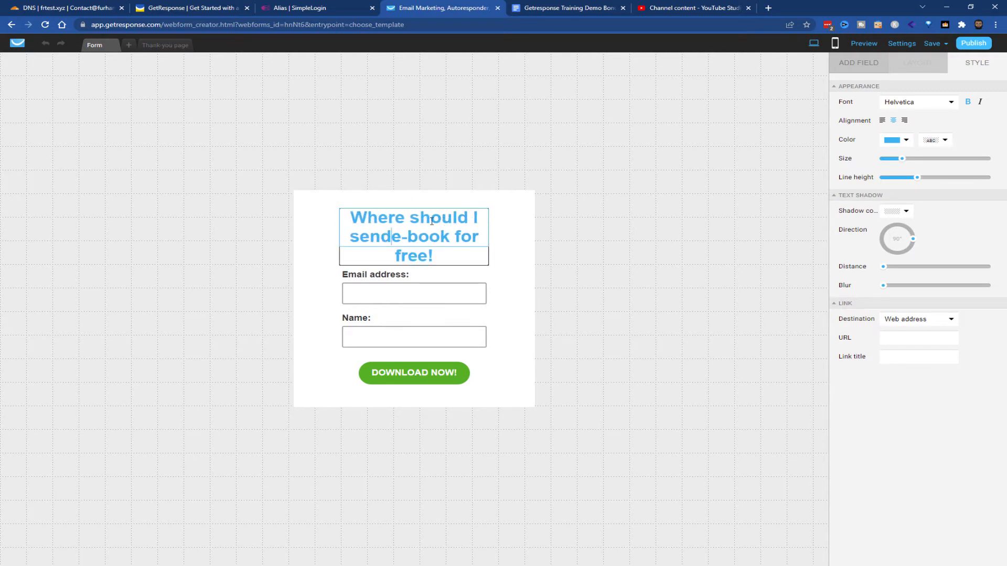
key("Delete")
key("Delete")
key("Delete")
key("Delete")
key("Delete")
key("Delete")
key("Delete")
key("Delete")
key("Delete")
key("Delete")
key("Delete")
key("Delete")
key("Delete")
key("Delete")
key("Delete")
key("Delete")
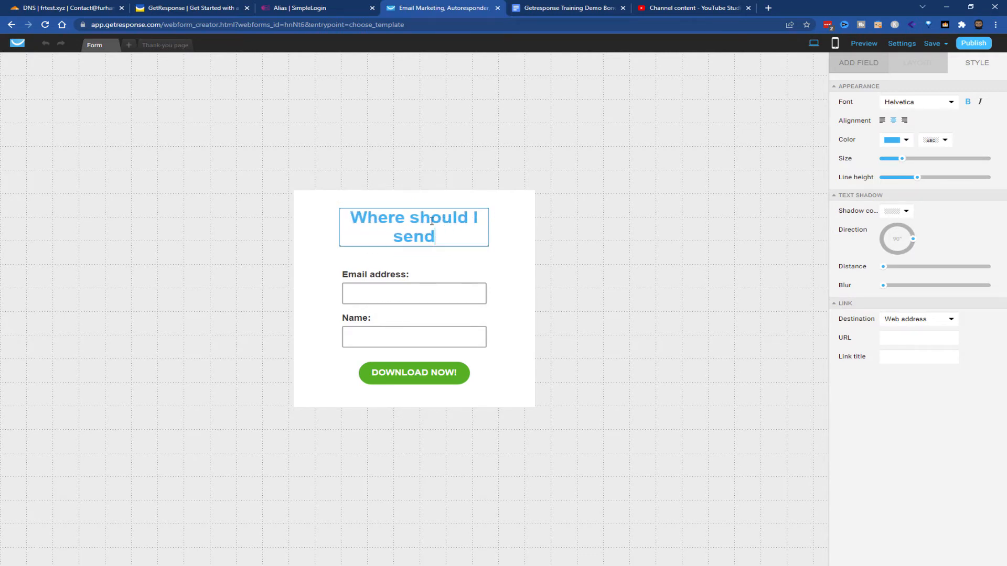
type("your bonuse")
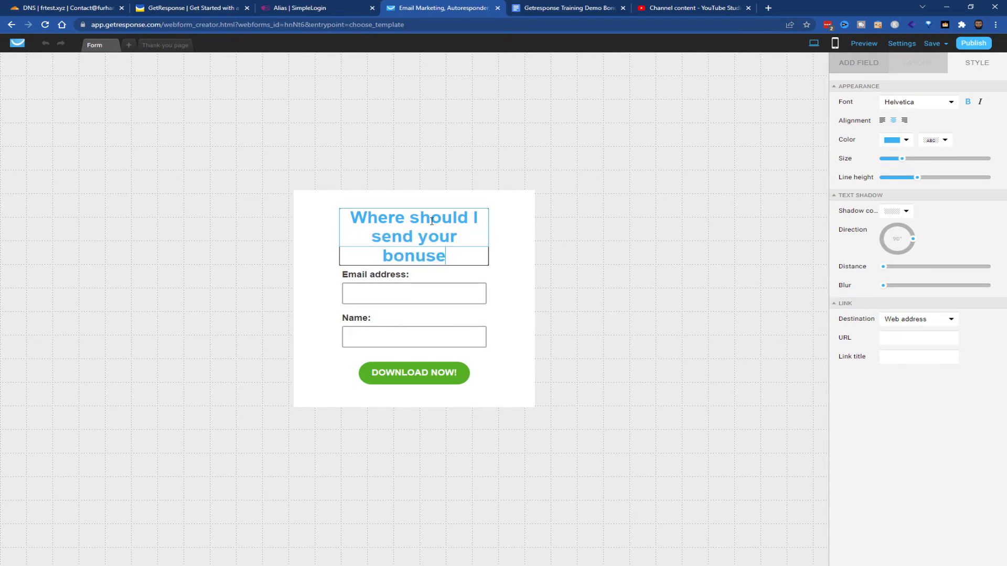
type("s?")
left_click(567, 300)
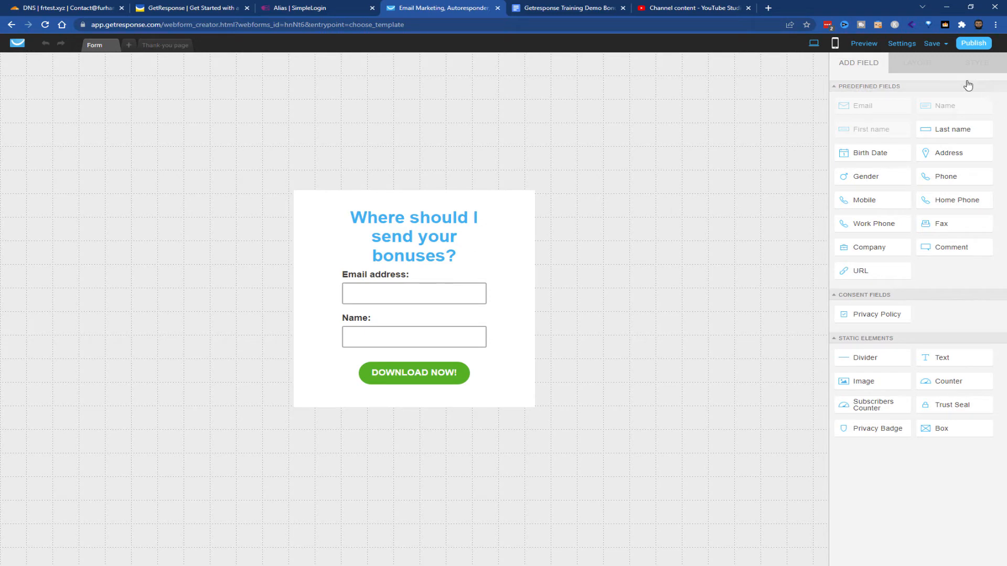
Open the form settings and name the form "Product XYZ Bonus"
left_click(910, 46)
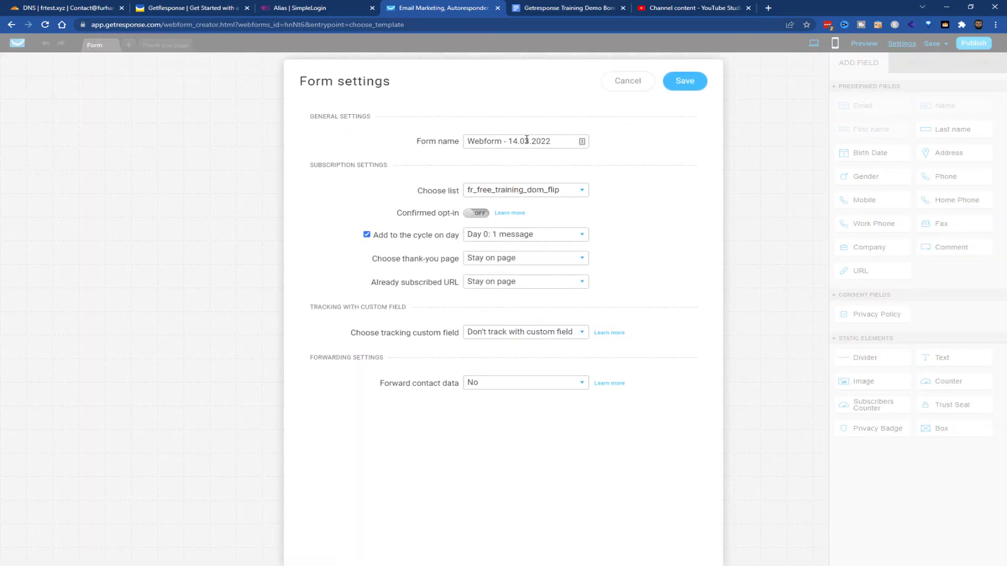
triple_click(526, 139)
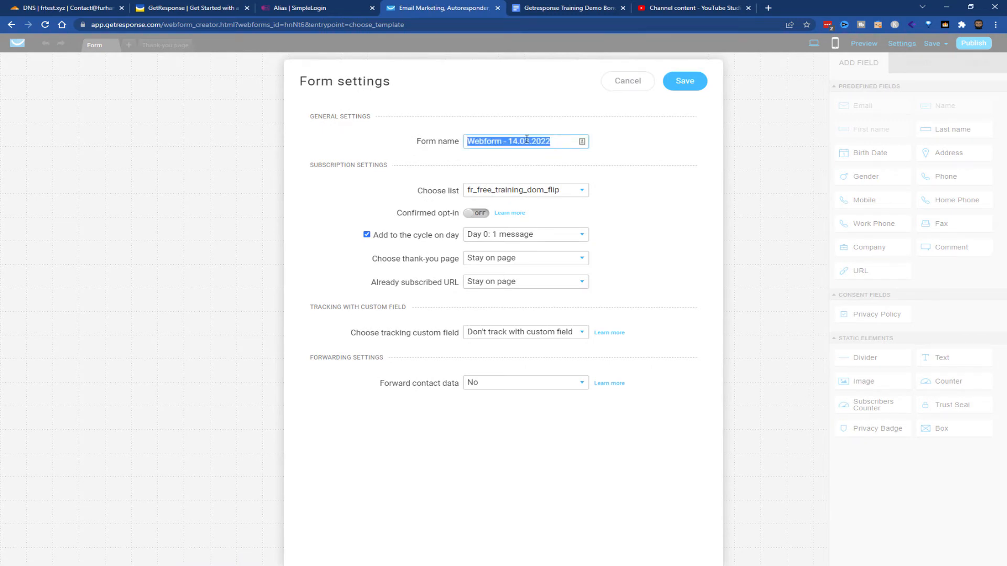
type("Produc")
key("BackSpace")
key("BackSpace")
key("BackSpace")
type("duct XYZ Bon")
Assign the form to the GR Training Demo List and turn off adding contacts to the autoresponder cycle
left_click(574, 192)
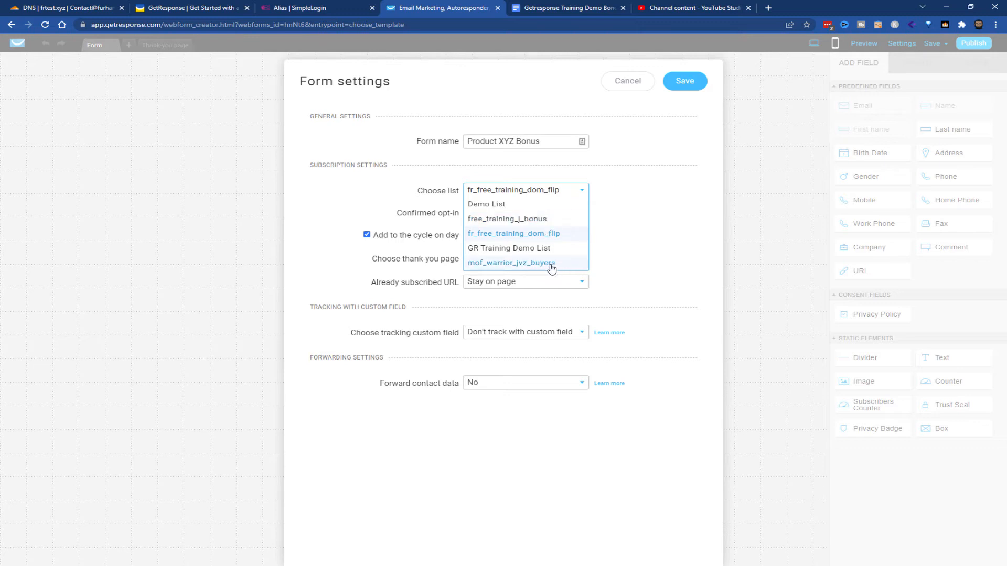
left_click(558, 249)
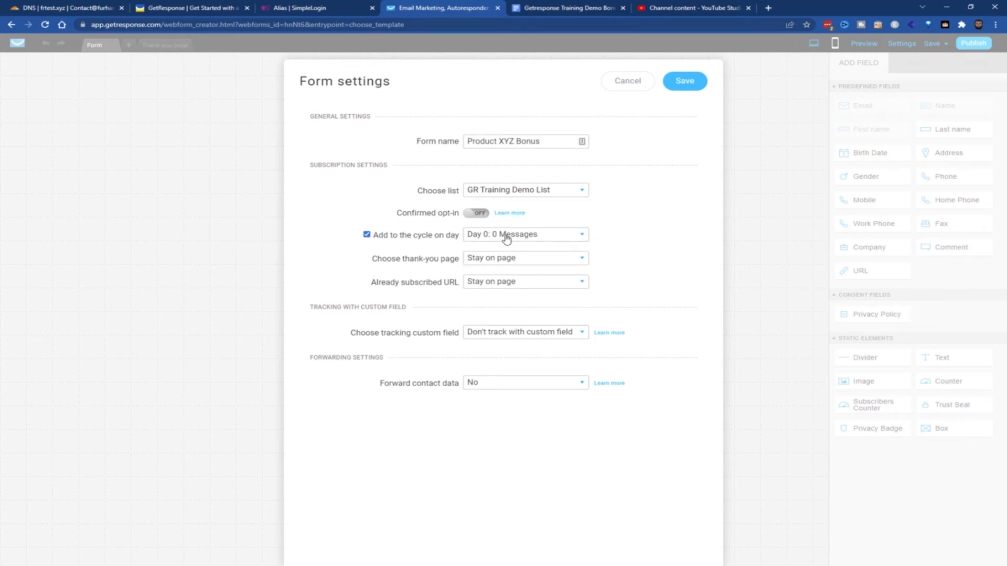
left_click(368, 236)
Set both the thank-you page and the already subscribed URL to Custom
left_click(513, 262)
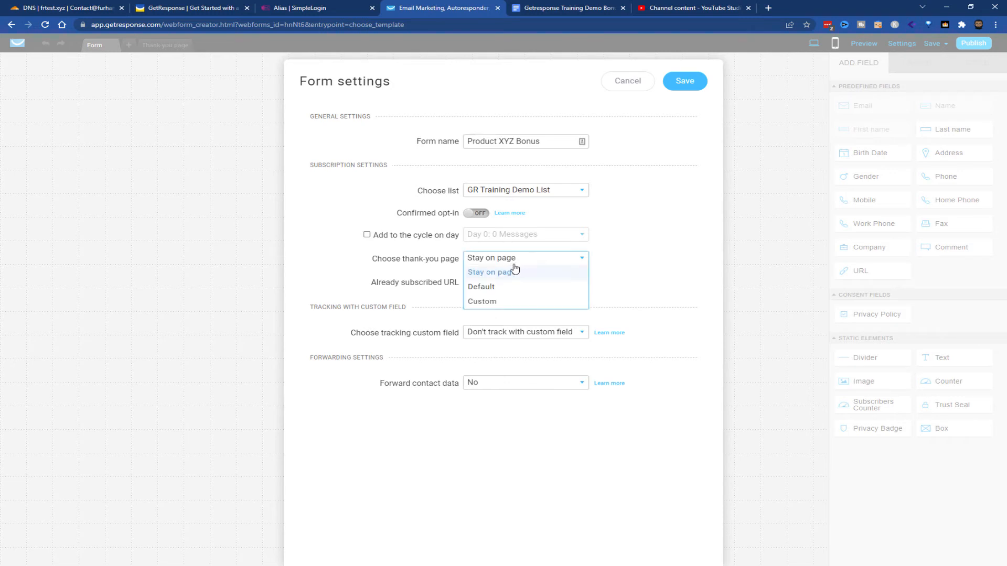
left_click(508, 302)
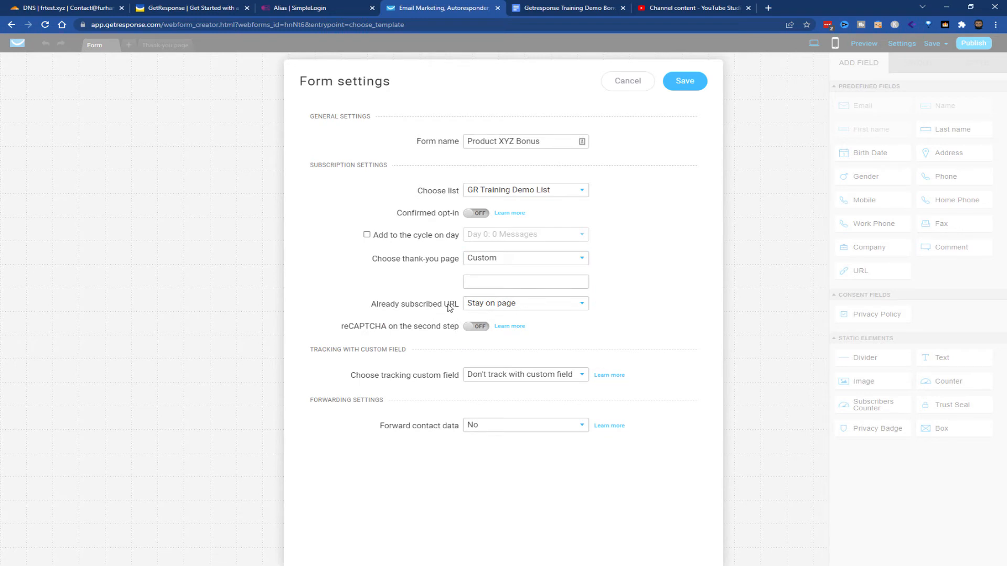
left_click(498, 305)
left_click(494, 334)
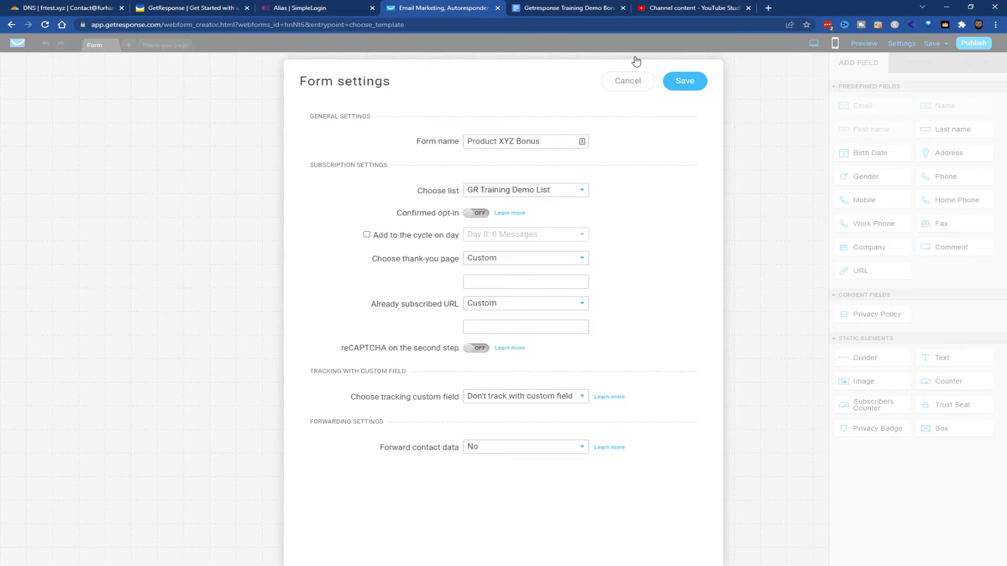
Switch to YouTube Studio and copy the YouTube link address of the Google Analytics Alternatives video
left_click(583, 10)
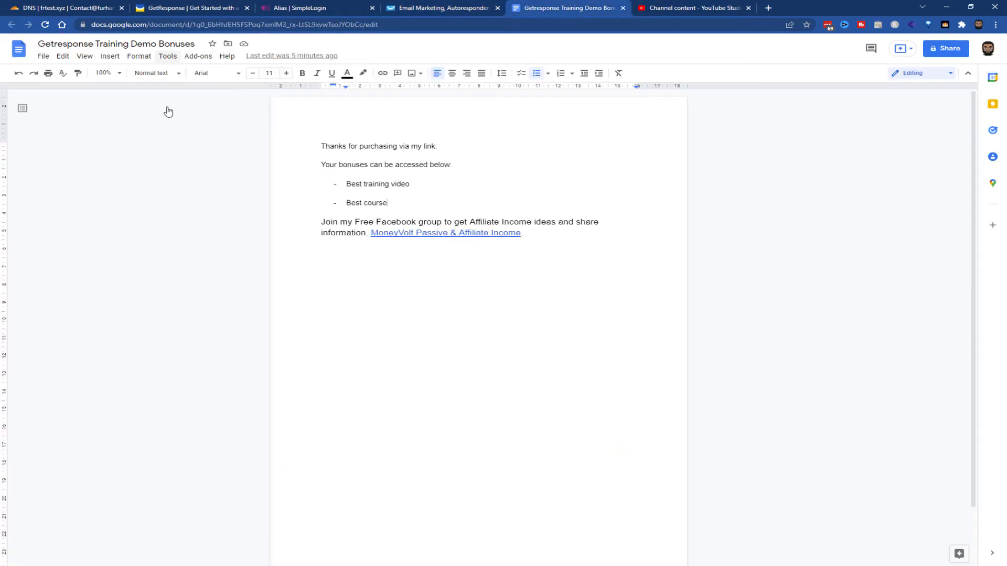
key("Right")
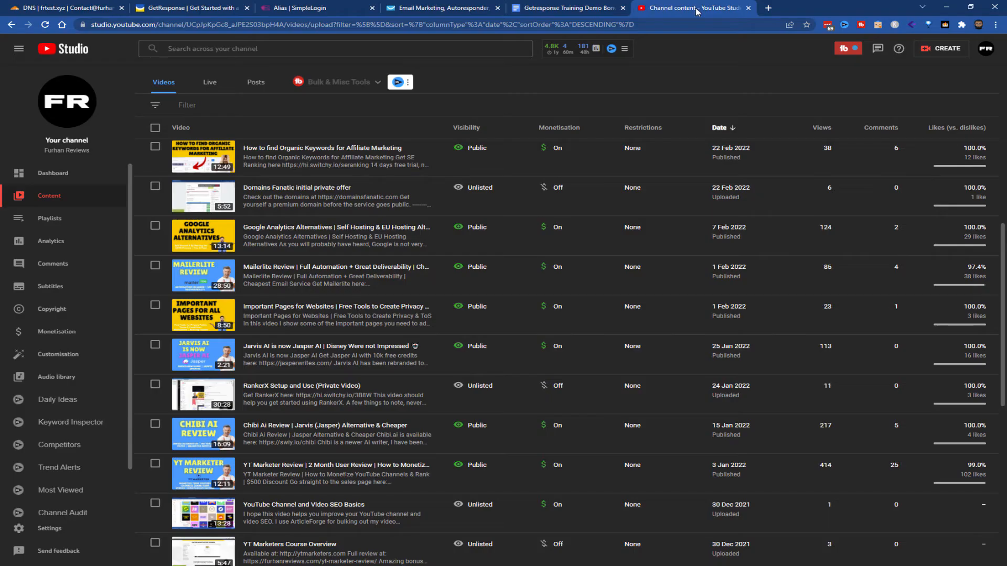
left_click(698, 13)
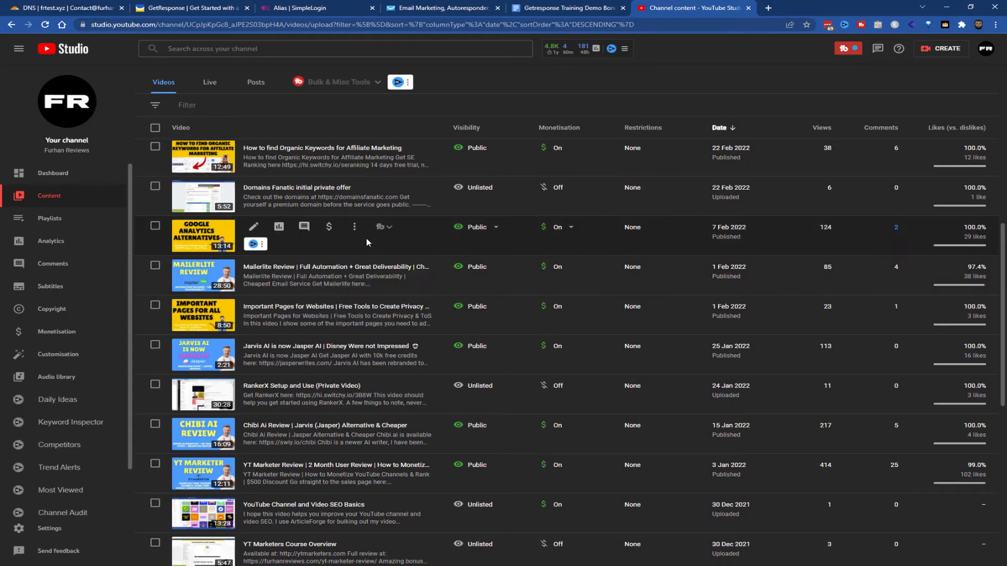
left_click(355, 228)
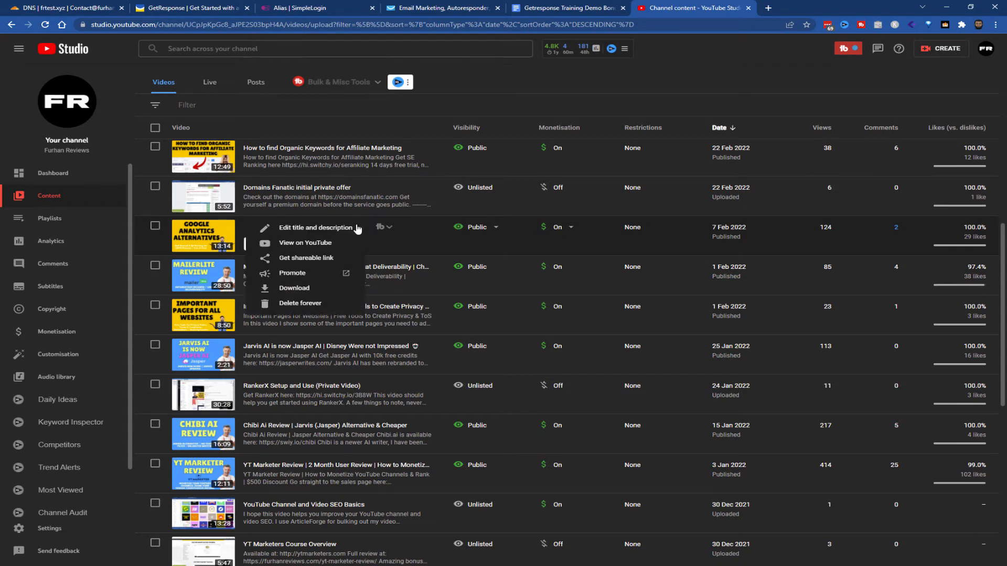
right_click(310, 248)
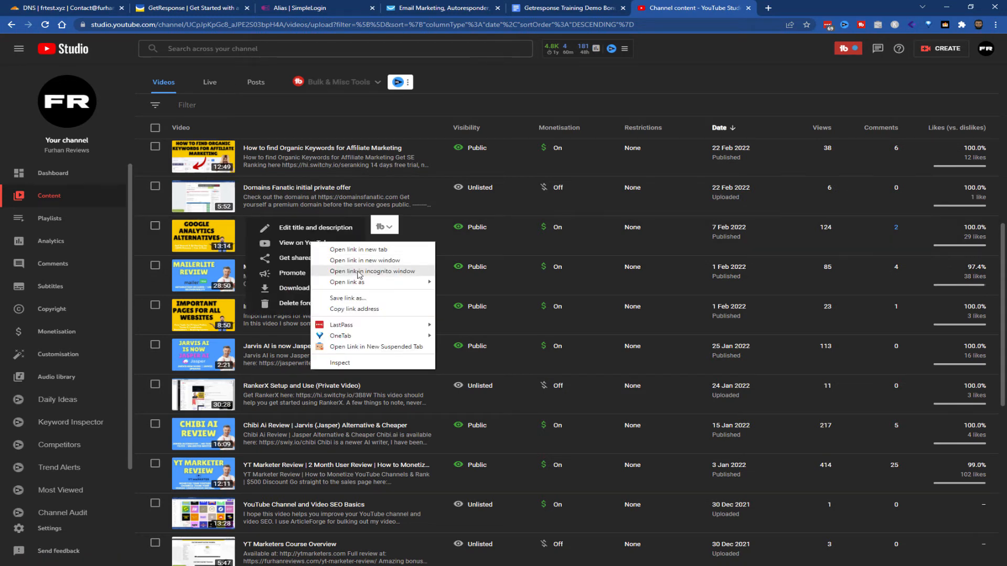
left_click(354, 309)
Return to the bonuses document in Google Docs and link the text "Best training video" to the copied YouTube address
left_click(574, 8)
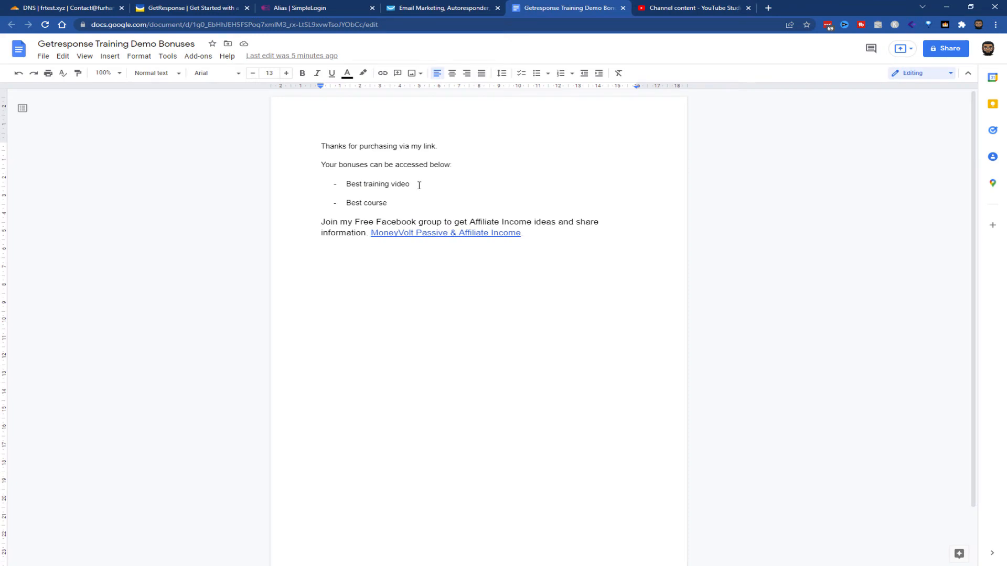
left_click_drag(419, 185, 344, 184)
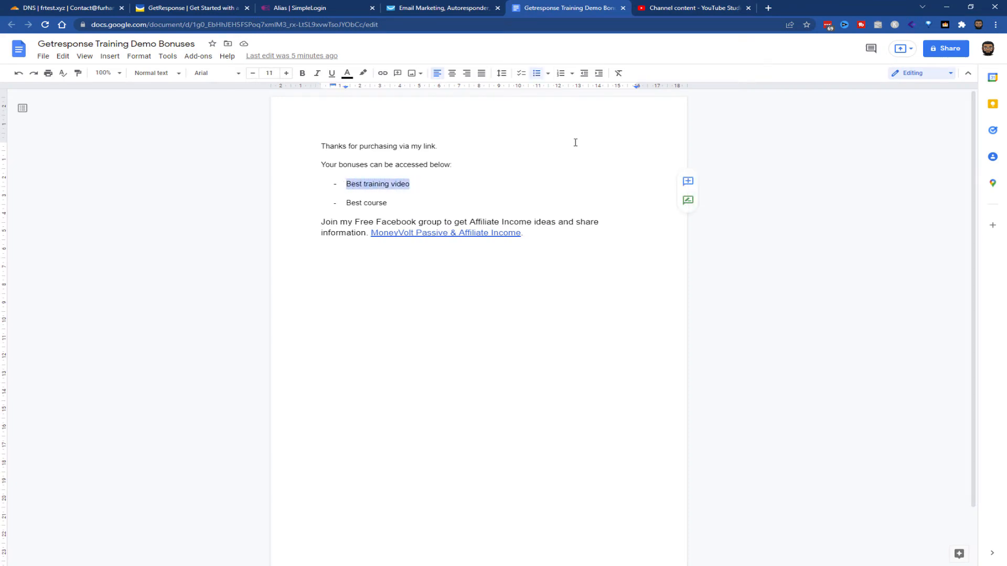
key("ctrl+k")
key("ctrl+v")
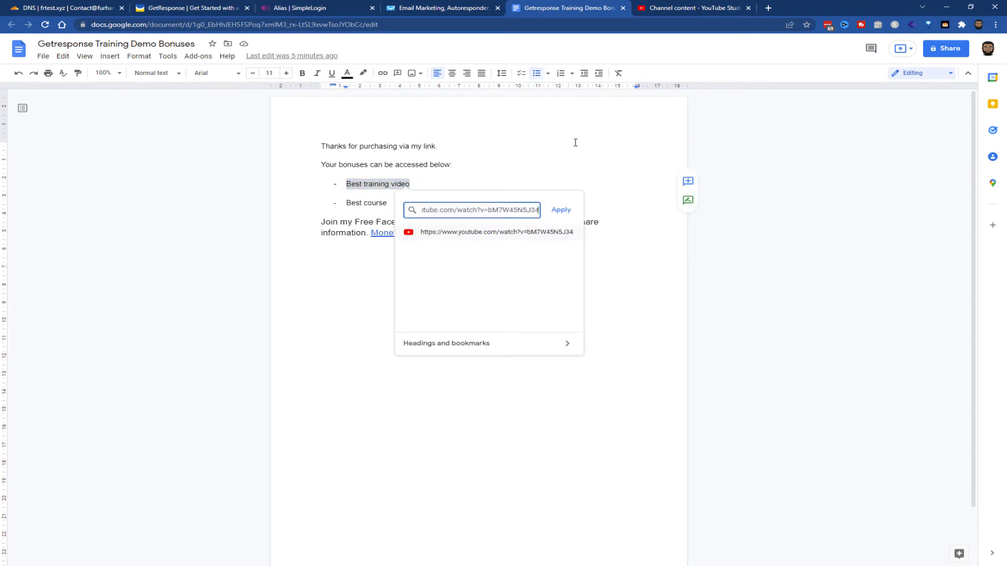
left_click(560, 211)
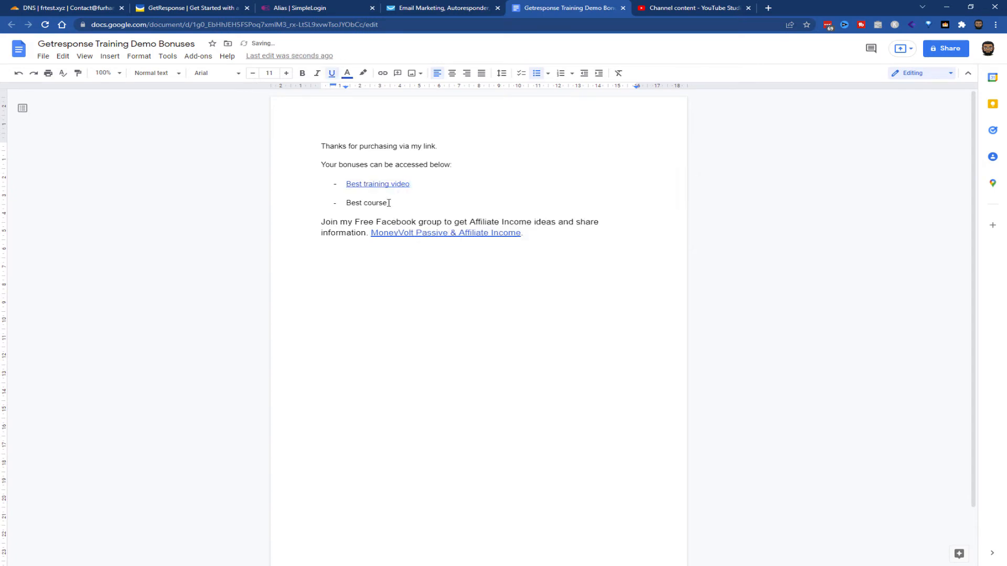
Link the "Best course" bullet to the same copied YouTube address
left_click_drag(392, 204, 349, 205)
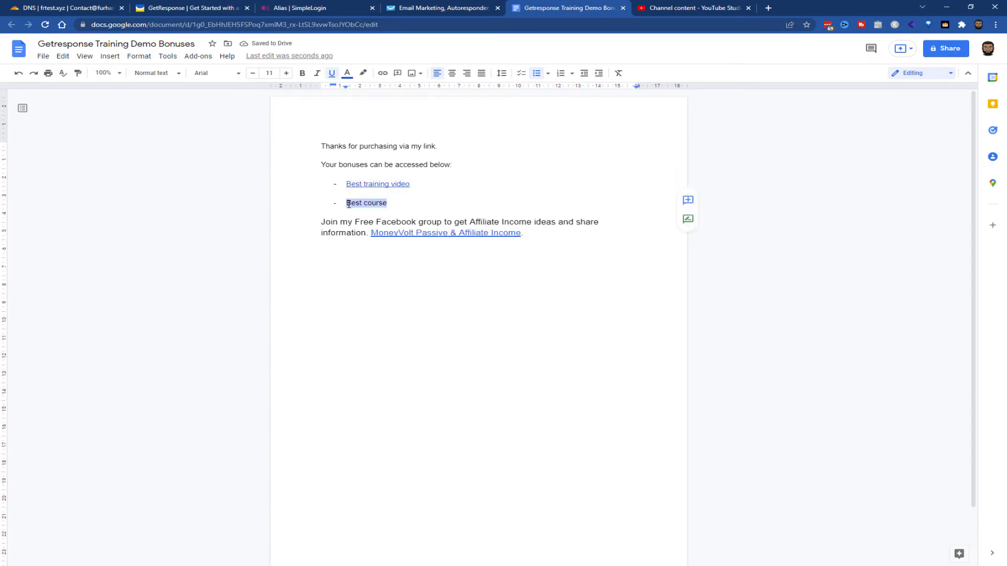
key("ctrl+k")
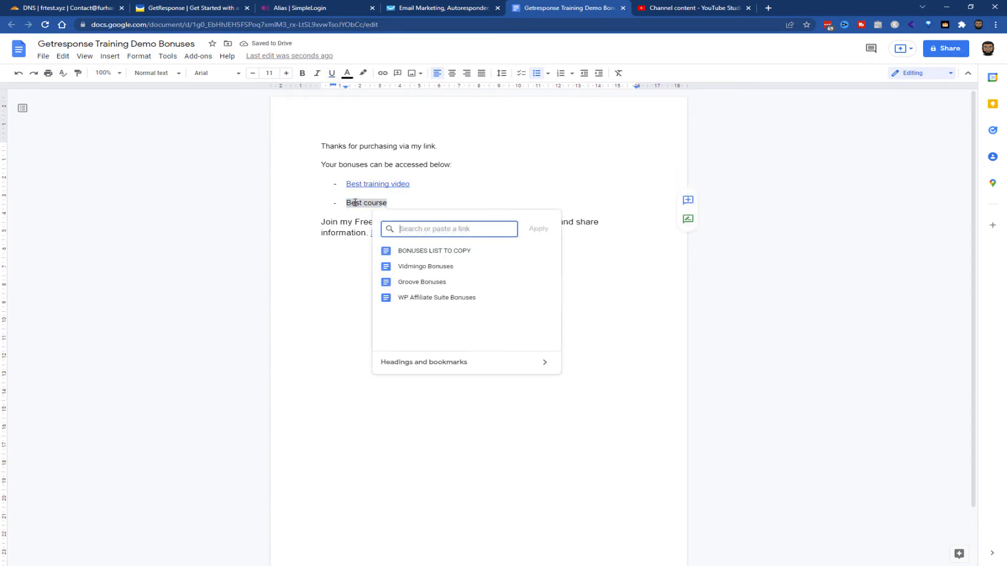
key("ctrl+v")
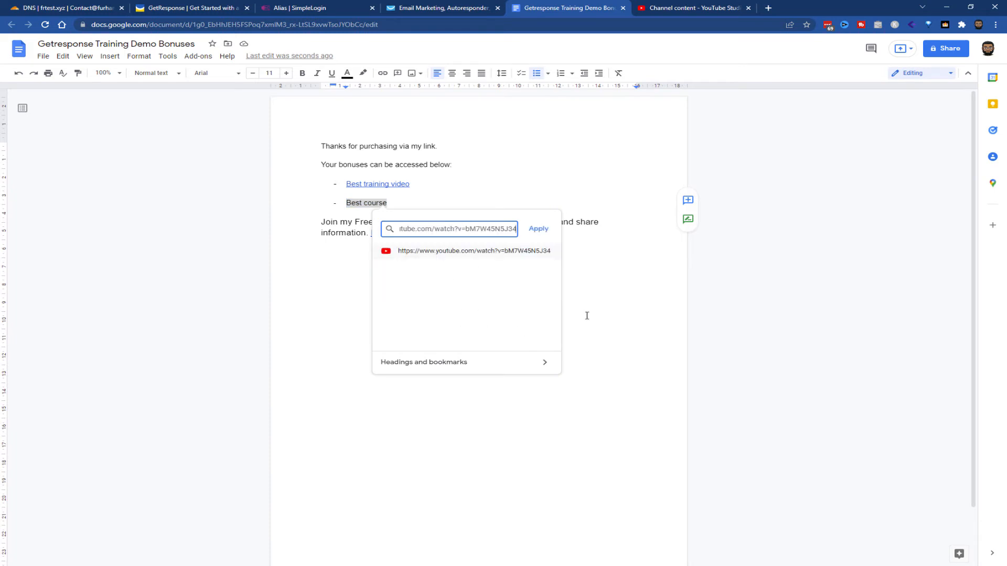
left_click(540, 230)
Change the bonuses document's sharing to anyone with the link as viewer and copy its share link
left_click(507, 262)
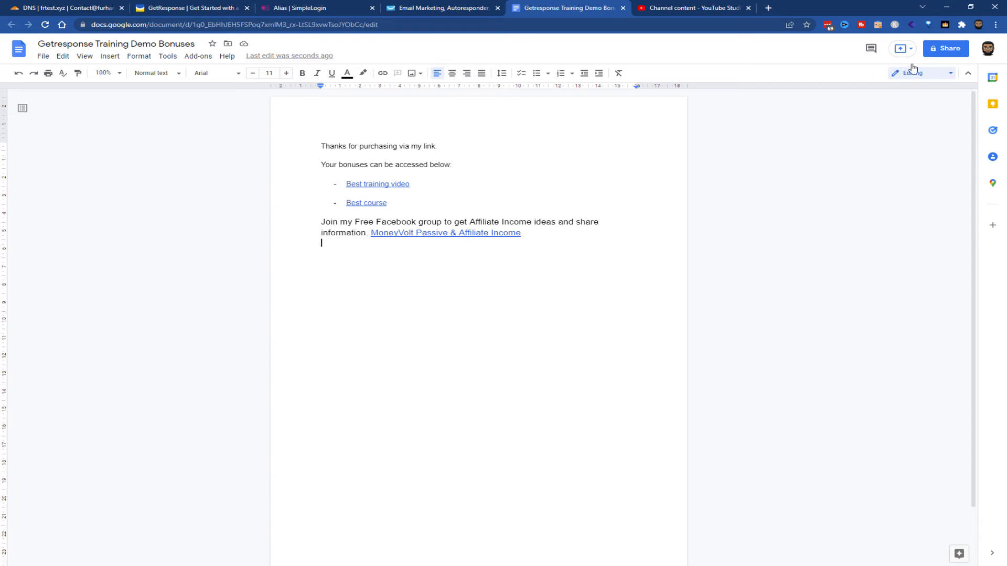
left_click(951, 49)
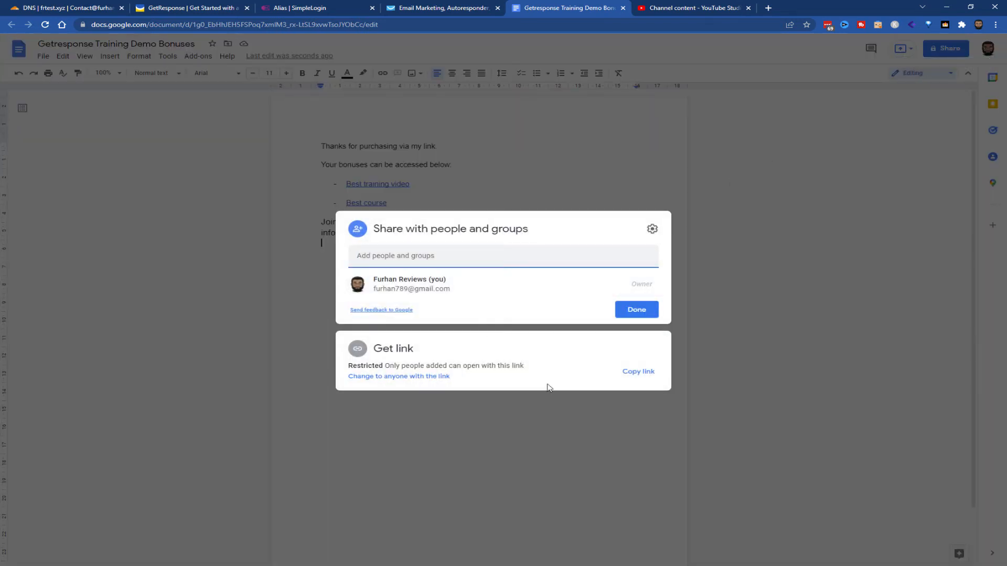
left_click(429, 377)
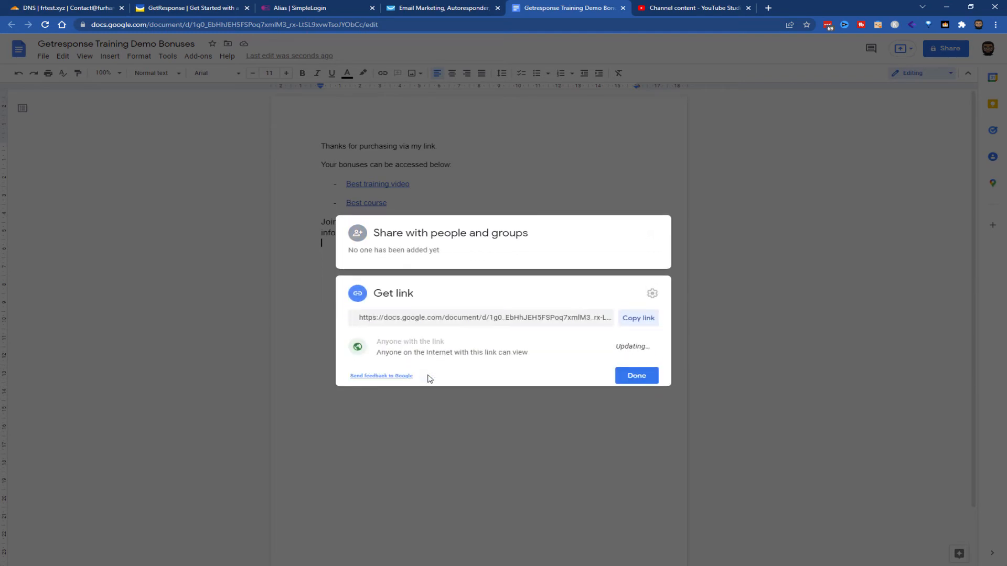
left_click(638, 313)
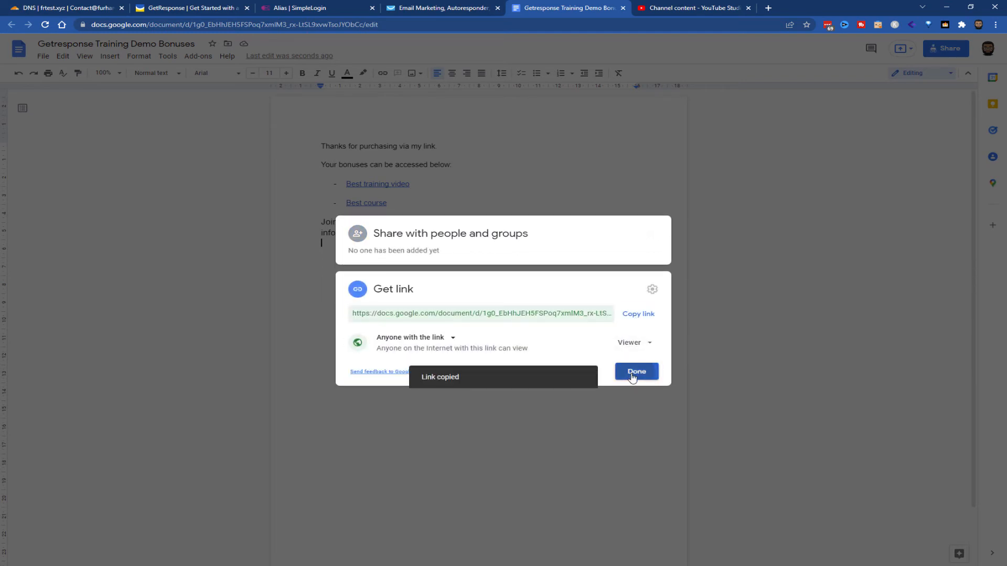
left_click(634, 373)
Return to the form settings in GetResponse and enter the copied document link as the custom thank-you page address
left_click(421, 7)
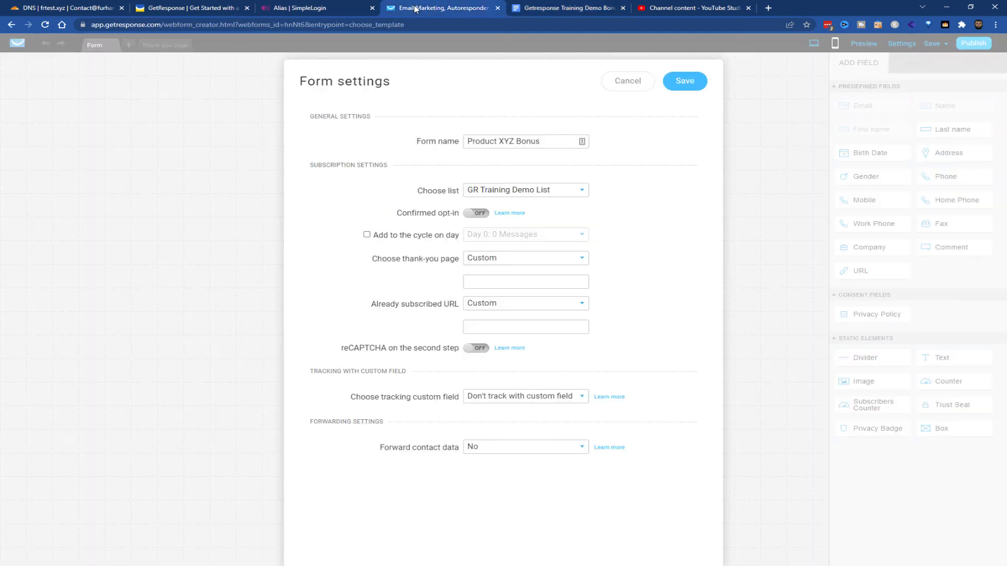
left_click(490, 280)
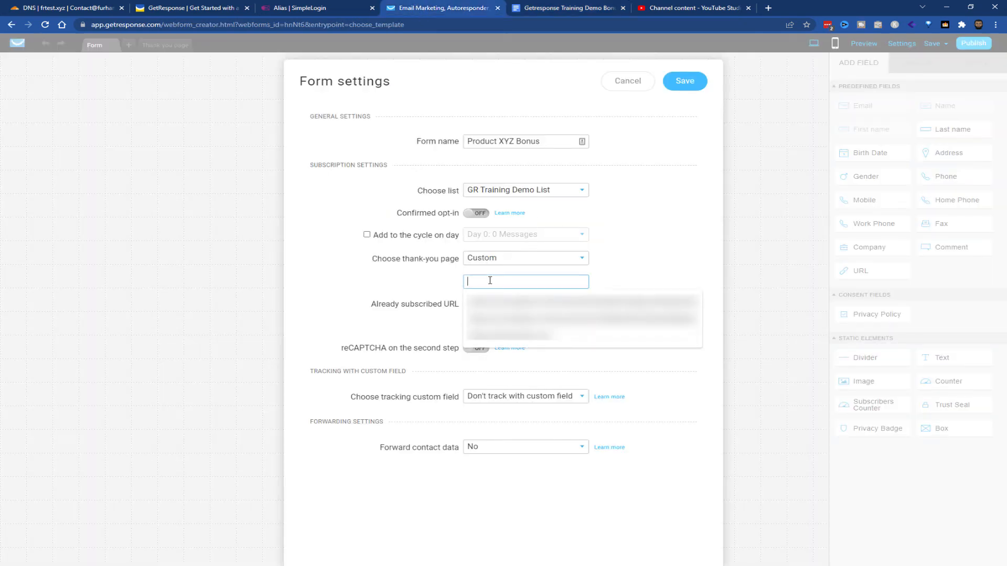
key("ctrl+v")
key("Tab")
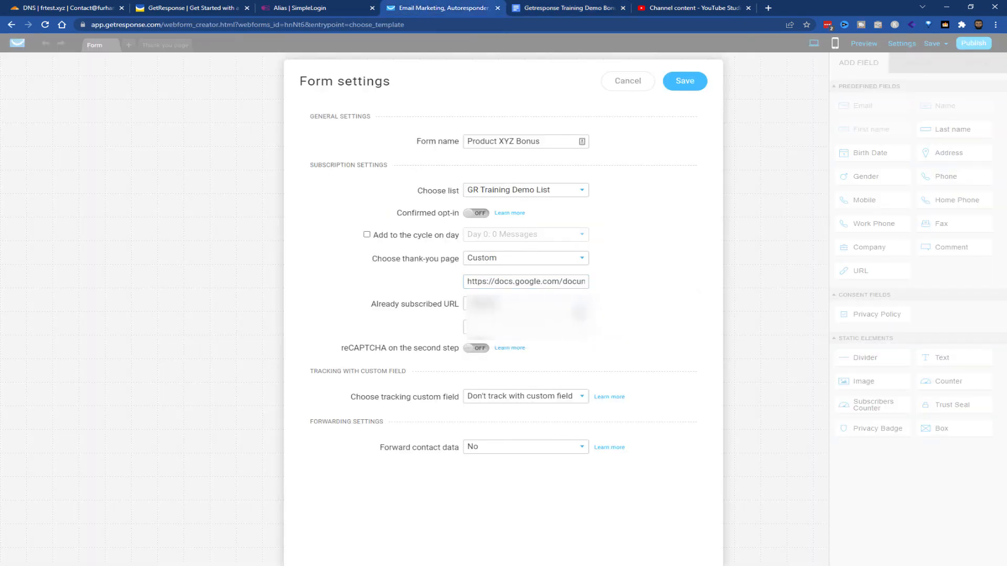
left_click(548, 281)
key("ctrl+a")
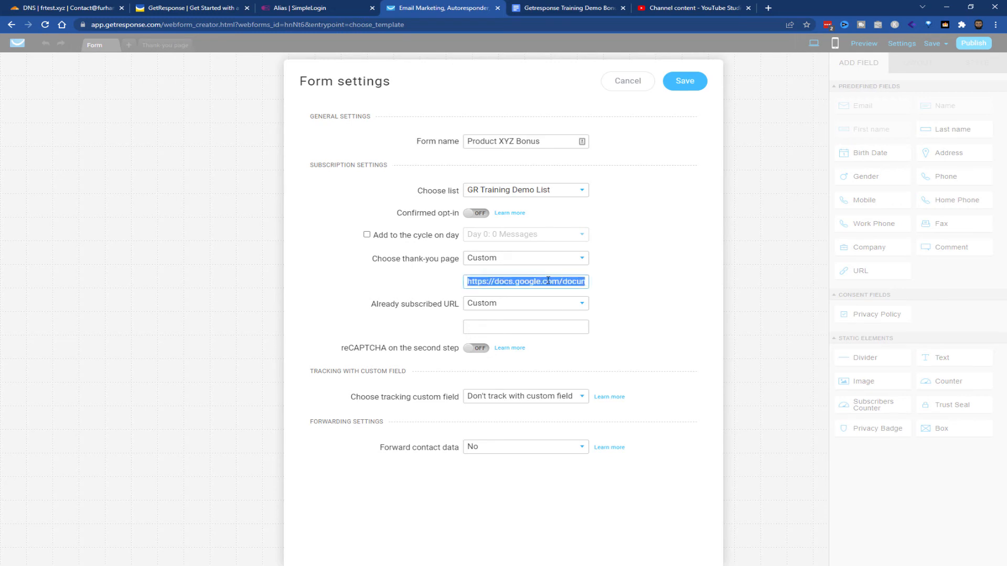
key("BackSpace")
key("ctrl+v")
Enter the same document link as the custom already subscribed URL and save the form settings
left_click(548, 326)
key("ctrl+v")
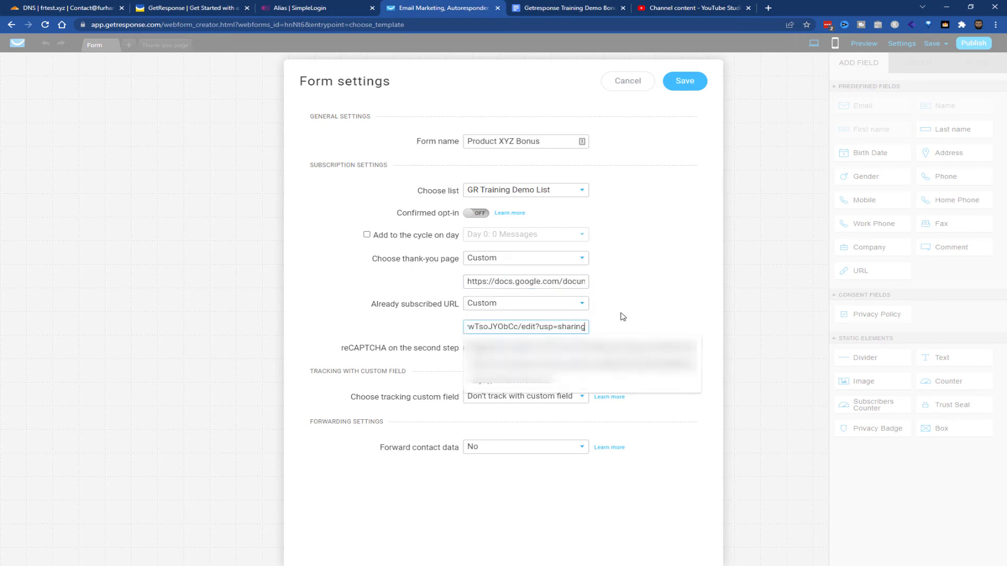
key("Tab")
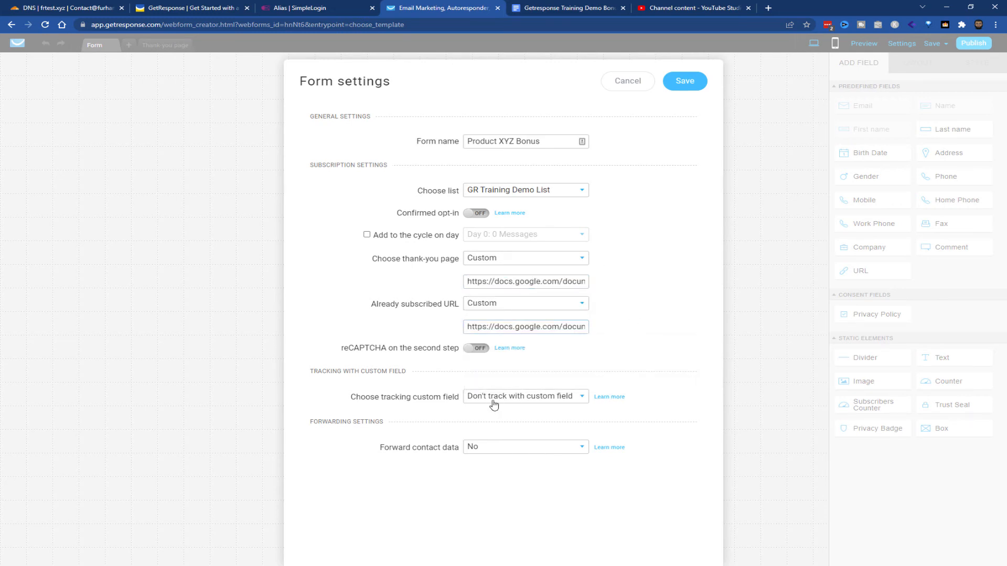
left_click(697, 83)
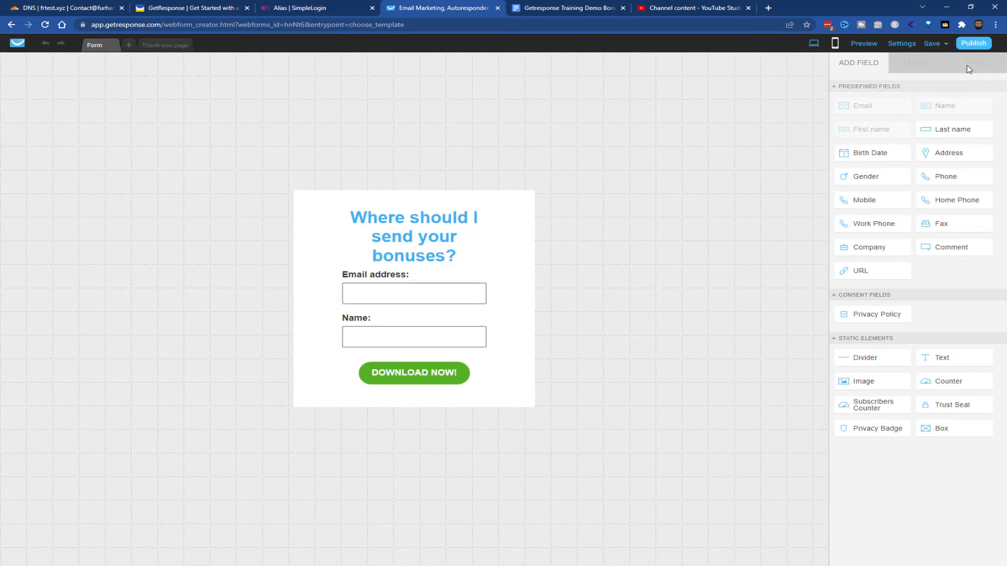
Publish the form with the "GetResponse will host my form" option and copy the form link
left_click(977, 45)
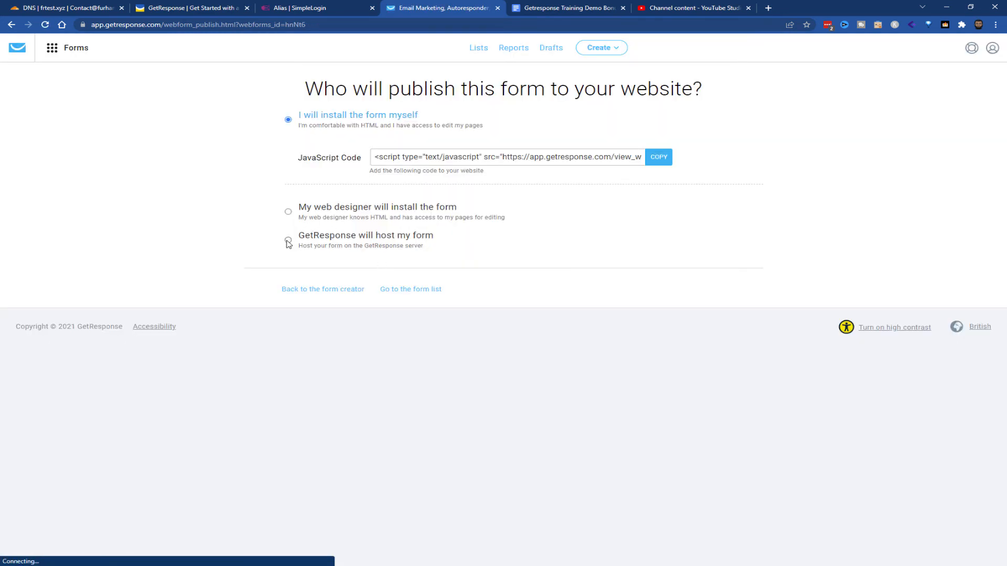
left_click(288, 241)
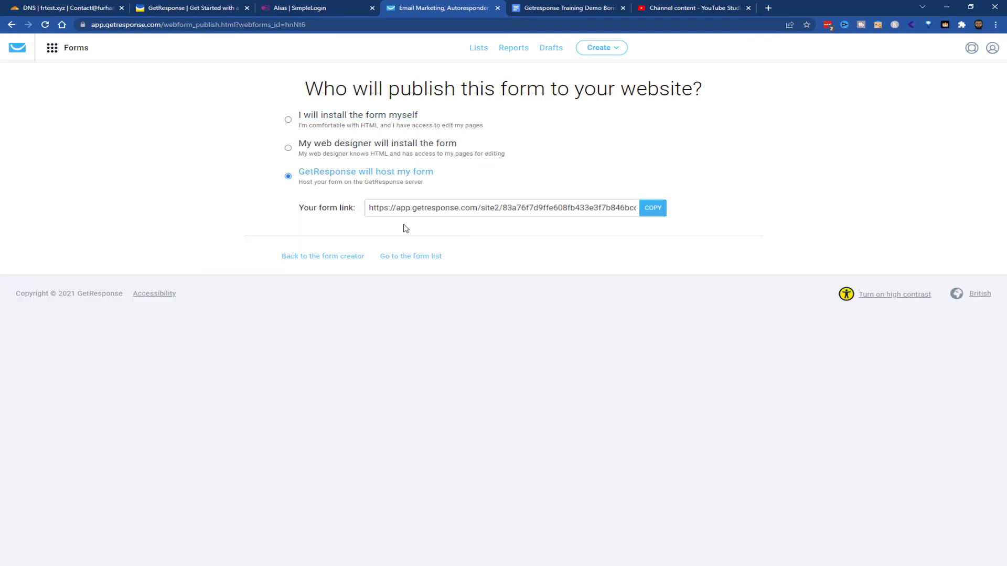
triple_click(433, 209)
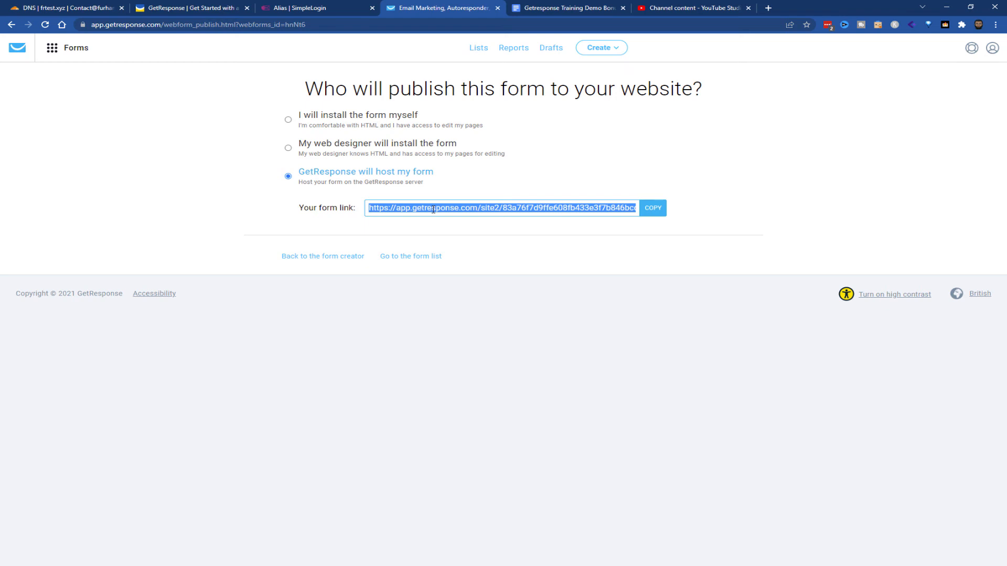
left_click(431, 211)
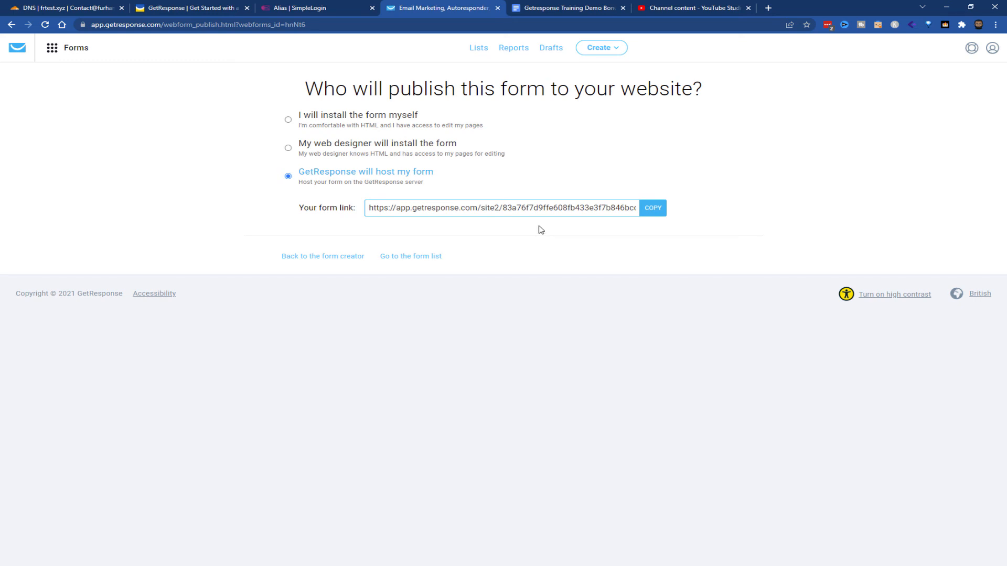
left_click(540, 205)
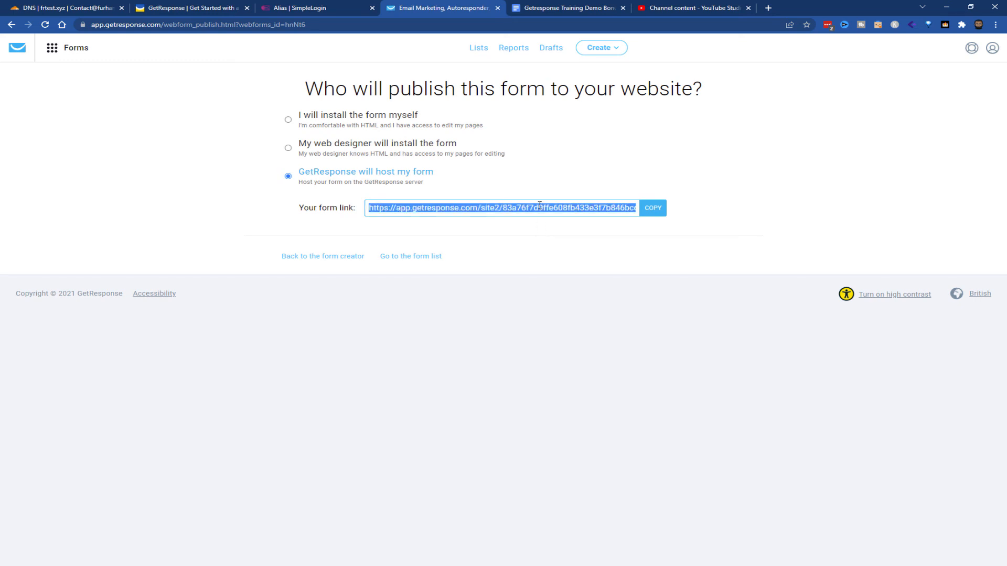
Open the copied form link in a new browser tab
left_click(768, 8)
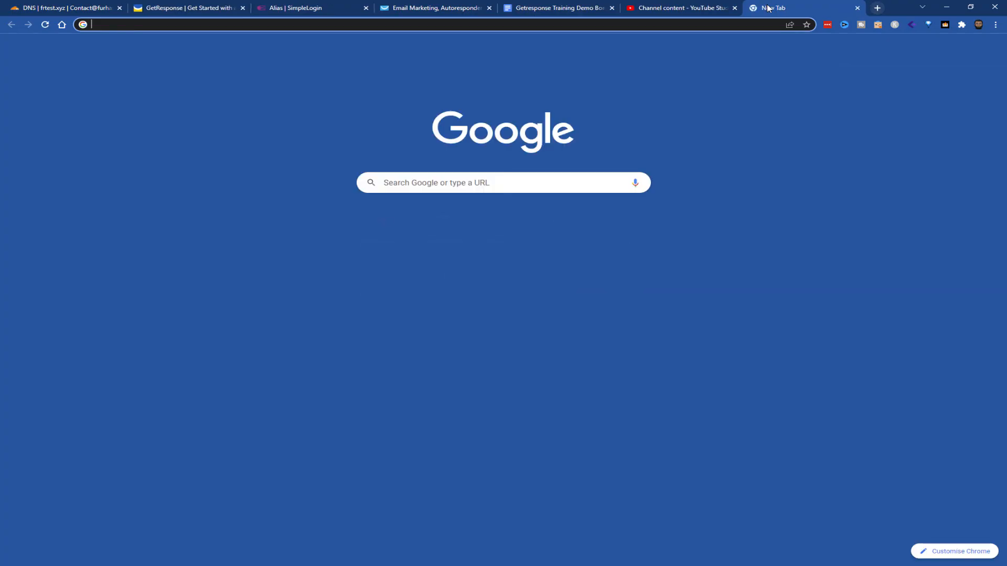
key("ctrl+v")
key("Return")
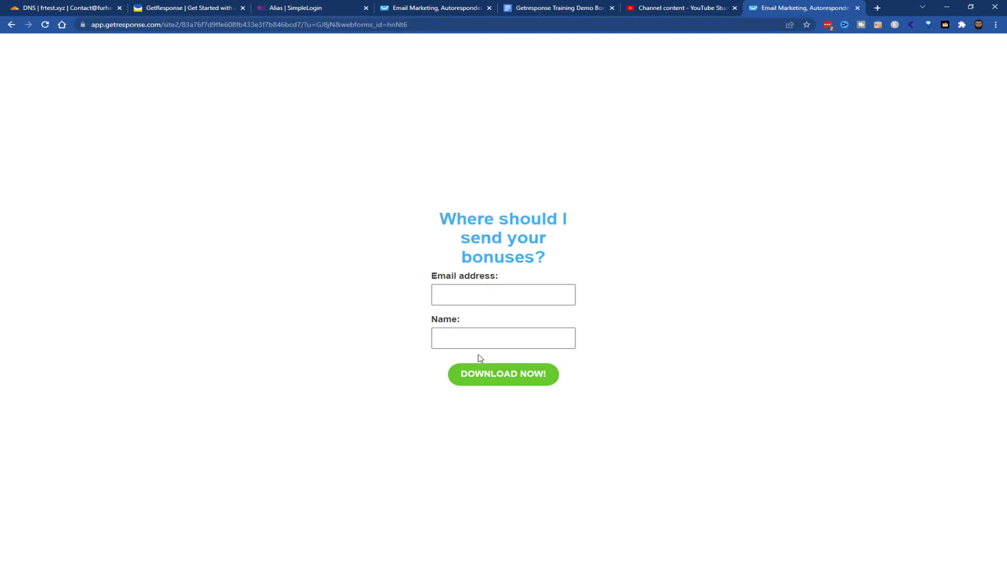
Fill in the opt-in form with the suggested email address and the name "Test", and submit it
left_click(494, 295)
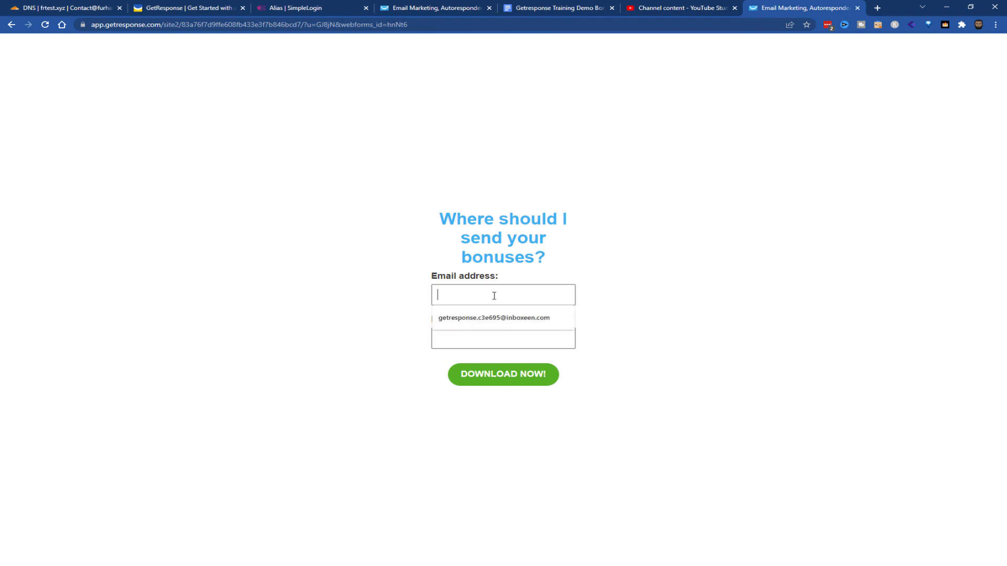
left_click(501, 320)
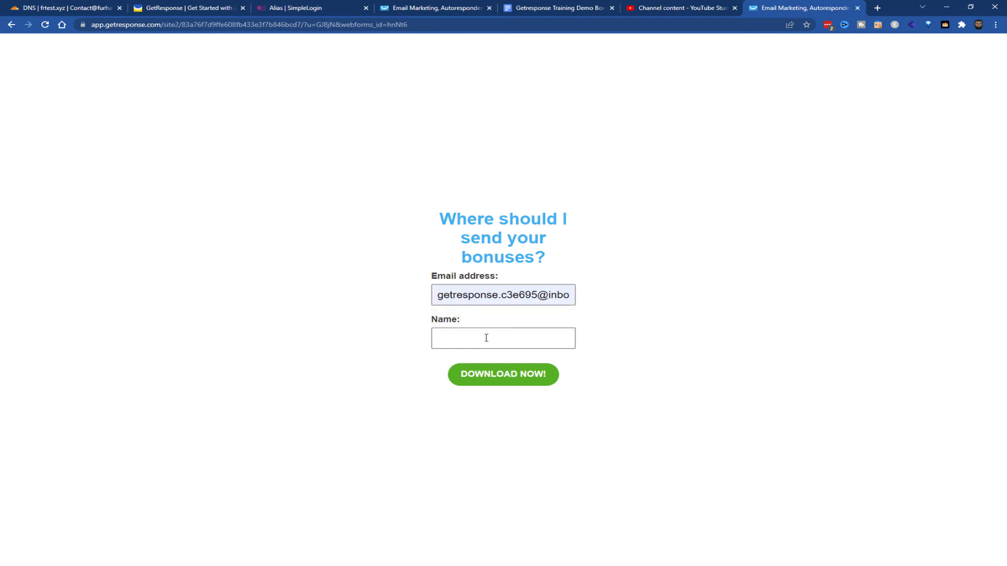
left_click(486, 337)
type("Test")
left_click(493, 376)
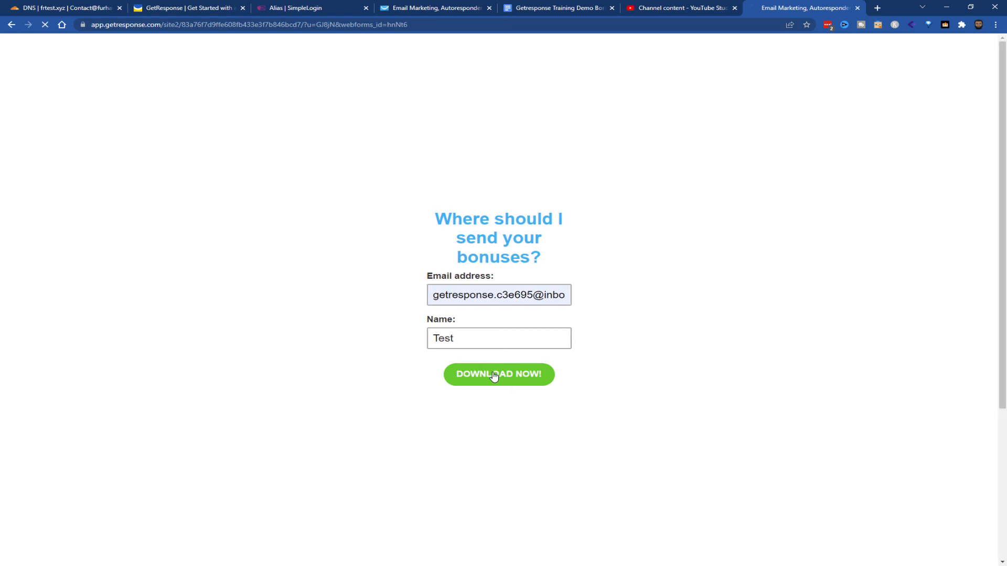